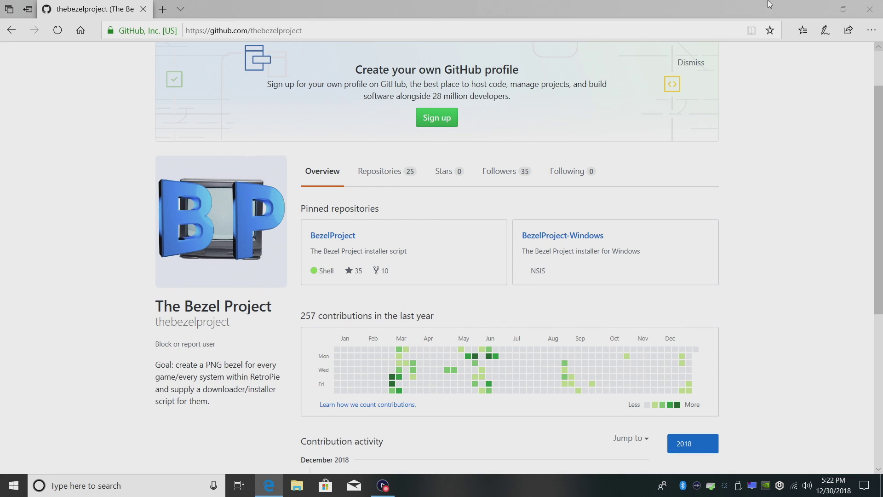
Step: Minimize Edge, launch RetroArch from its desktop shortcut, and browse the NES game list
left_click(818, 10)
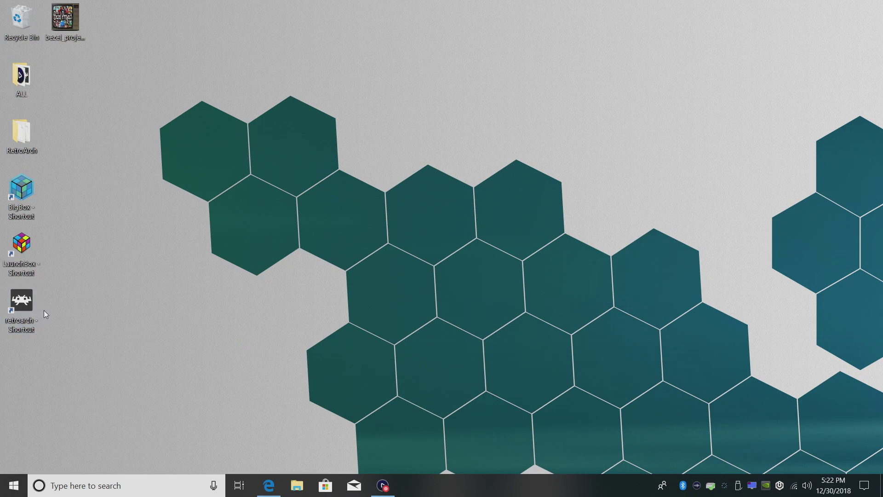
double_click(26, 304)
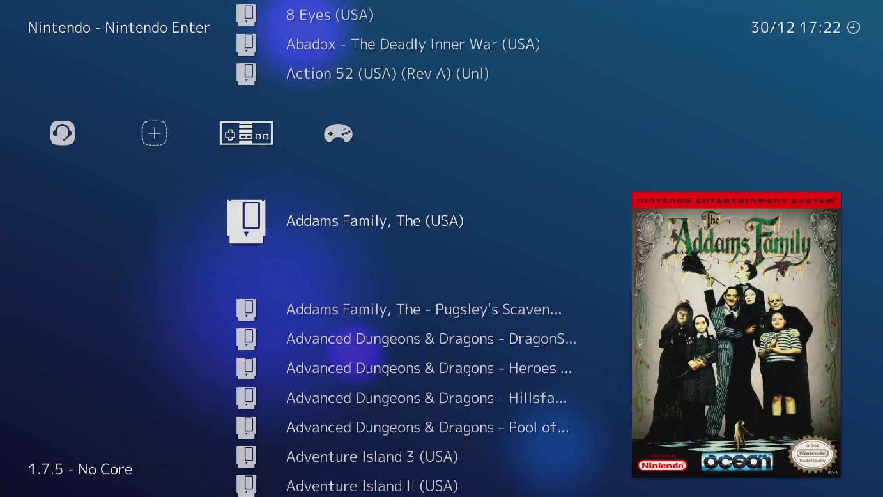
key("Up")
key("Up")
key("Right")
key("Down")
key("Down")
key("Down")
key("Down")
key("Down")
key("Down")
Step: Switch between the Genesis and NES playlists, then step back through the categories to the Main Menu
key("Up")
key("Up")
key("Up")
key("Up")
key("Up")
key("Left")
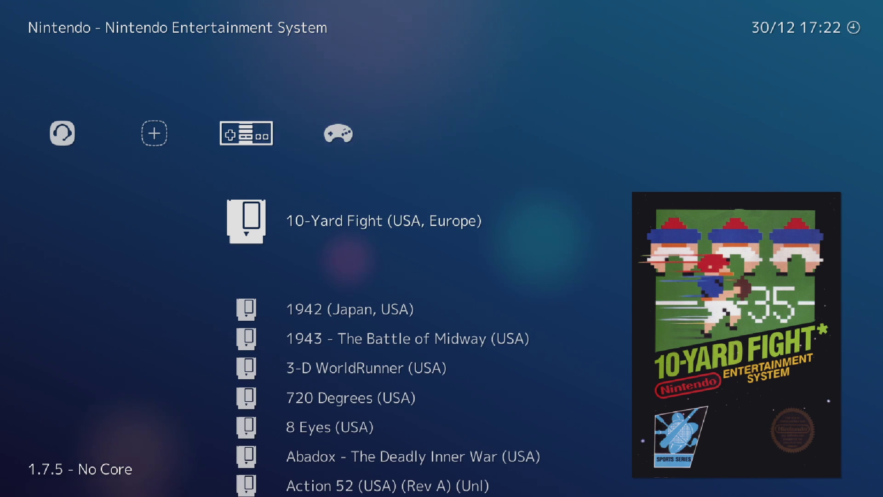
key("Right")
key("Left")
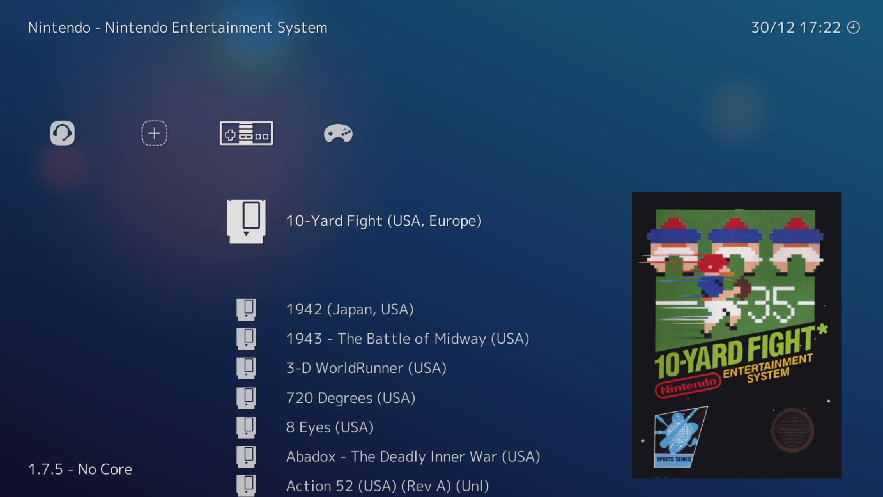
key("Left")
key("Left")
key("Left")
key("Left")
key("Left")
key("Left")
key("Left")
key("Left")
key("Left")
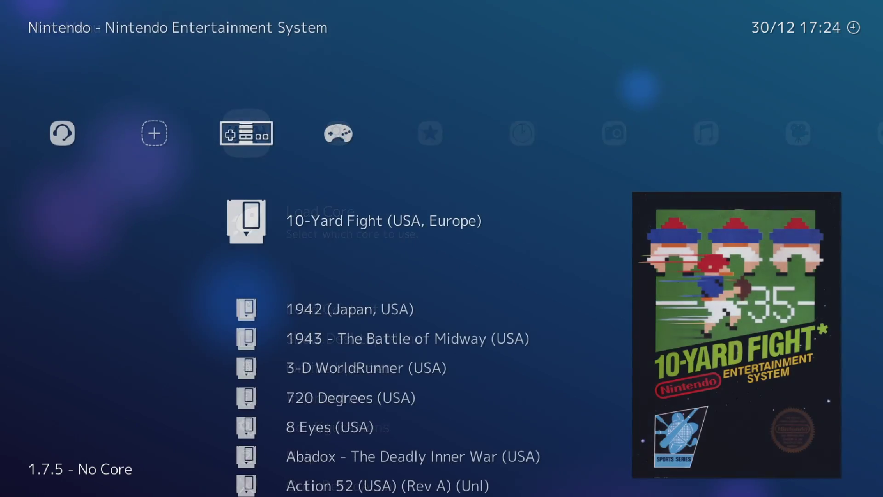
key("Left")
key("Left")
key("Left")
key("Left")
key("Left")
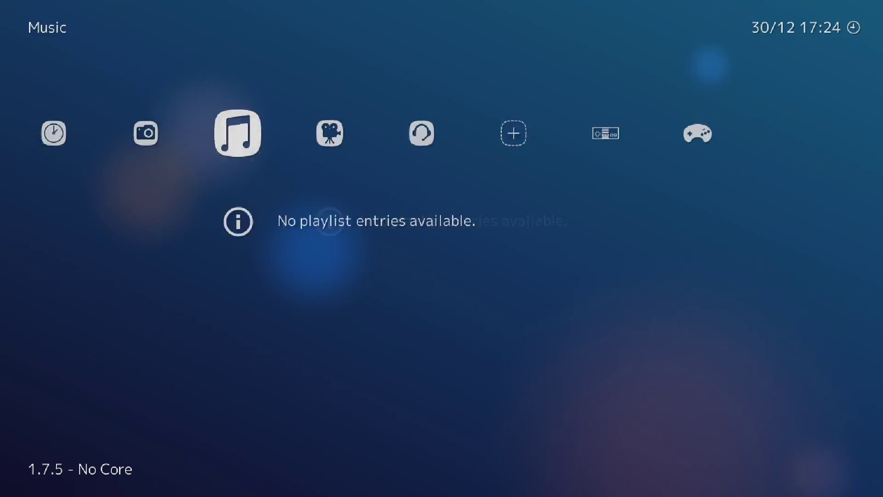
key("Left")
key("Left")
key("Right")
key("Right")
key("Right")
key("Right")
key("Right")
key("Right")
key("Left")
key("Left")
key("Left")
key("Left")
key("Left")
key("Left")
key("Left")
key("Left")
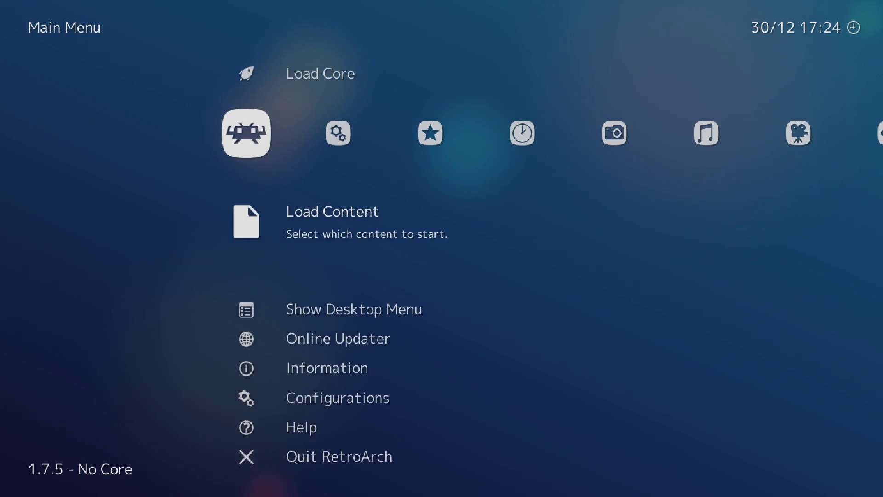
Step: Browse the thumbnail packs in Online Updater > Thumbnails Updater, then back out to the Main Menu
key("Down")
key("Down")
key("Return")
key("Down")
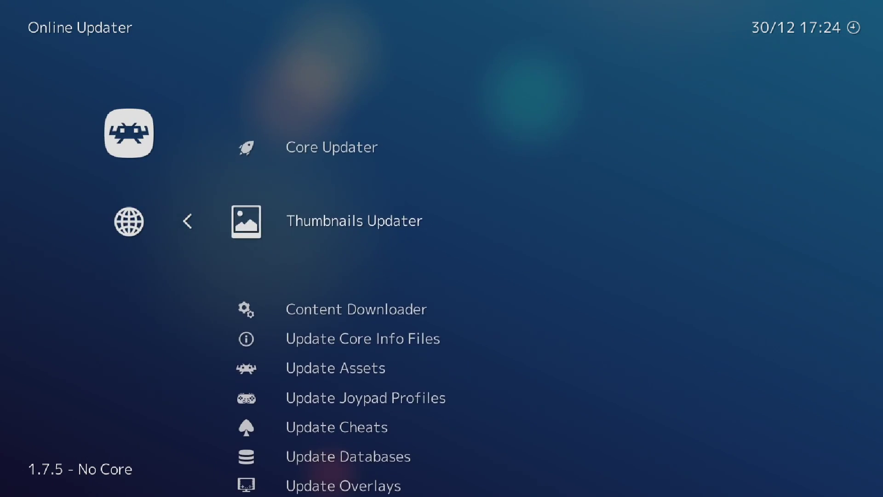
key("Return")
key("Down")
key("Down")
key("Down")
key("Down")
key("Down")
key("Down")
key("Down")
key("Down")
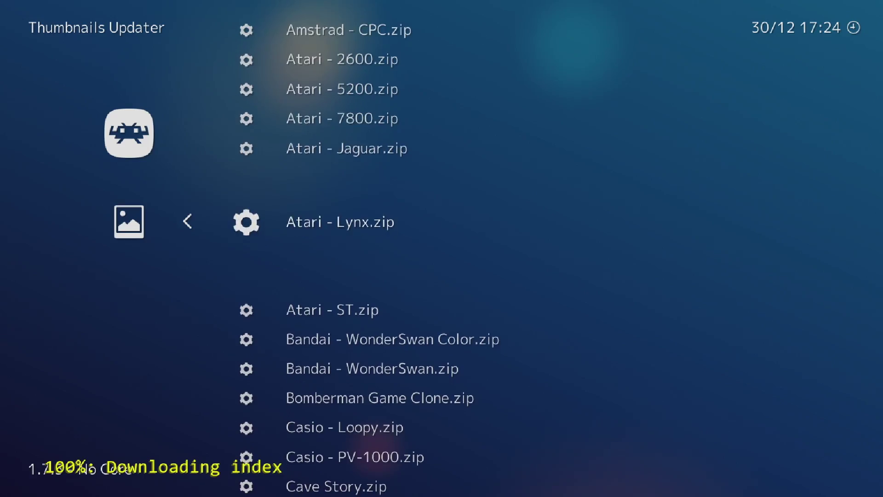
key("Down")
key("Down")
key("Down")
key("Down")
key("Down")
key("Down")
key("Down")
key("Down")
key("Down")
key("Down")
key("Down")
key("Down")
key("Up")
key("Up")
key("Up")
key("Up")
key("Up")
key("Up")
key("Up")
key("Up")
key("Up")
key("Up")
key("Up")
key("Up")
key("Up")
key("Up")
key("Up")
key("Up")
key("Up")
key("Up")
key("Up")
key("BackSpace")
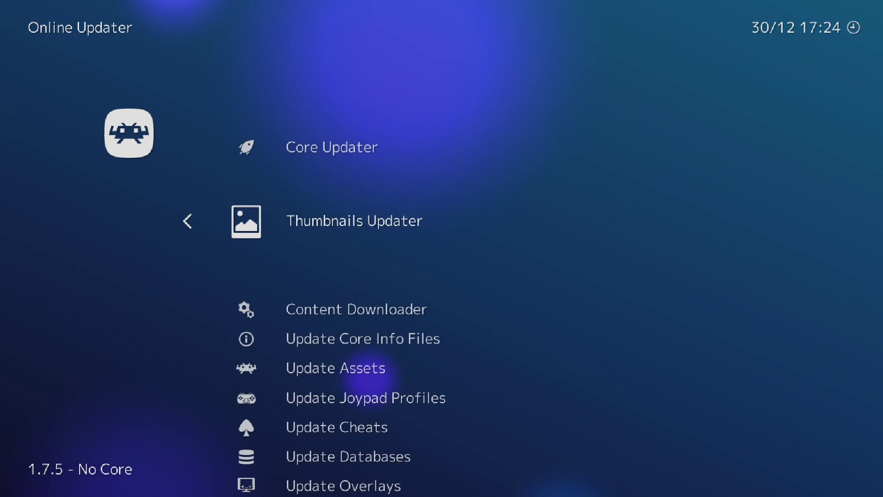
key("Up")
key("BackSpace")
Step: Select After Burner II (USA, Europe) in the Mega Drive playlist and run it
key("Down")
key("Down")
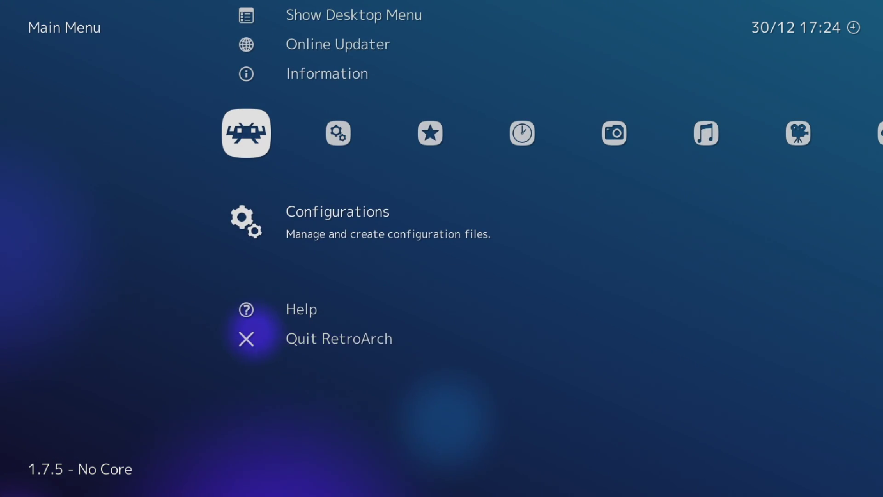
key("Right")
key("Right")
key("Right")
key("Right")
key("Right")
key("Right")
key("Right")
key("Right")
key("Right")
key("Right")
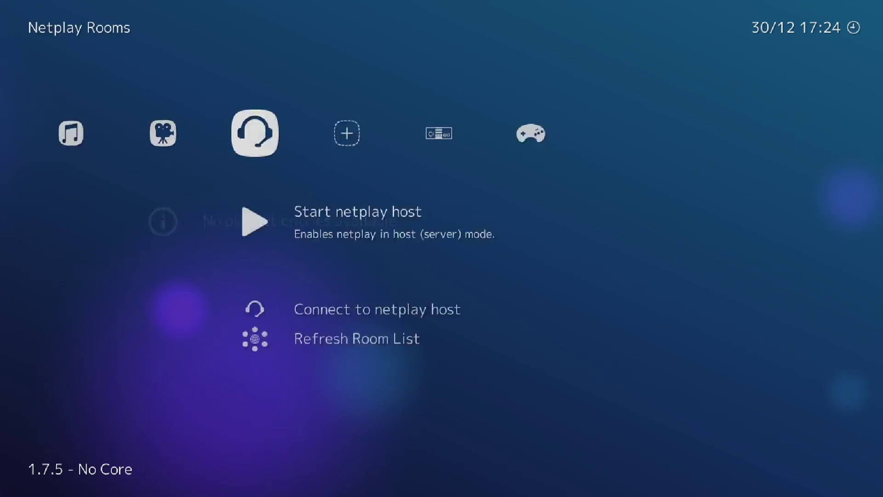
key("Down")
key("Down")
key("Down")
key("Down")
key("Down")
key("Down")
key("Down")
key("Down")
key("Down")
key("Down")
key("Down")
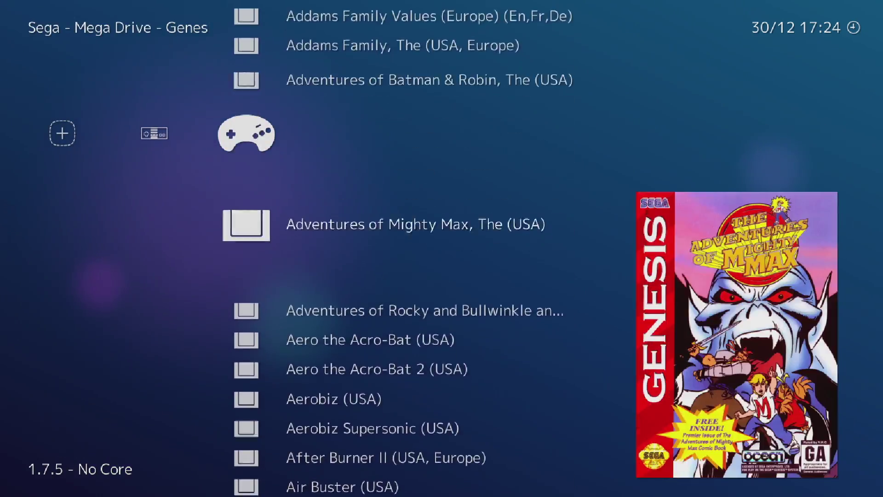
key("Down")
key("Down")
key("Down")
key("Down")
key("Down")
key("Up")
key("Up")
key("Return")
key("Return")
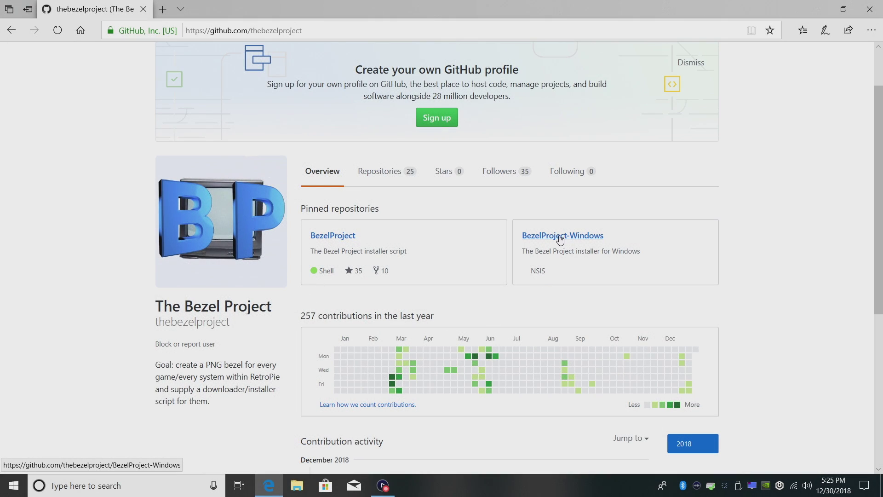
Step: Open the BezelProject-Windows repository's release and save bezel_project_web_installer_v1.0.exe
left_click(558, 239)
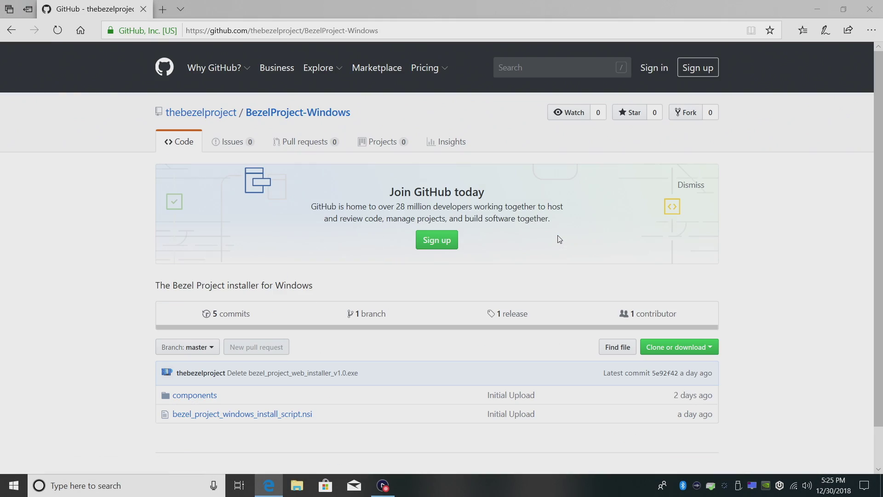
scroll(546, 268, "down", 1)
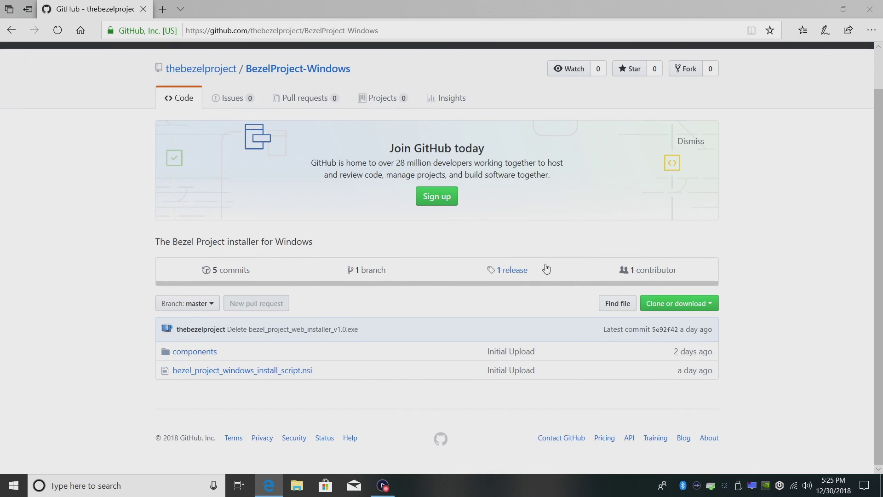
left_click(510, 275)
scroll(497, 278, "down", 3)
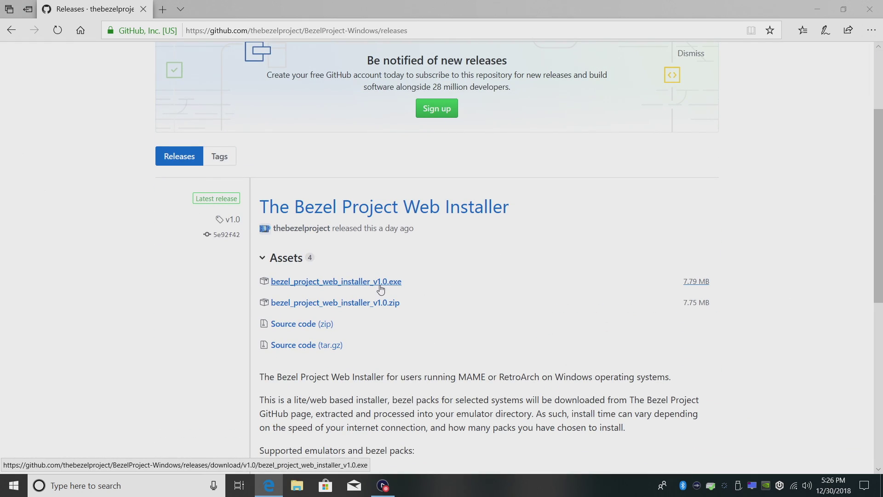
left_click(381, 283)
left_click(554, 456)
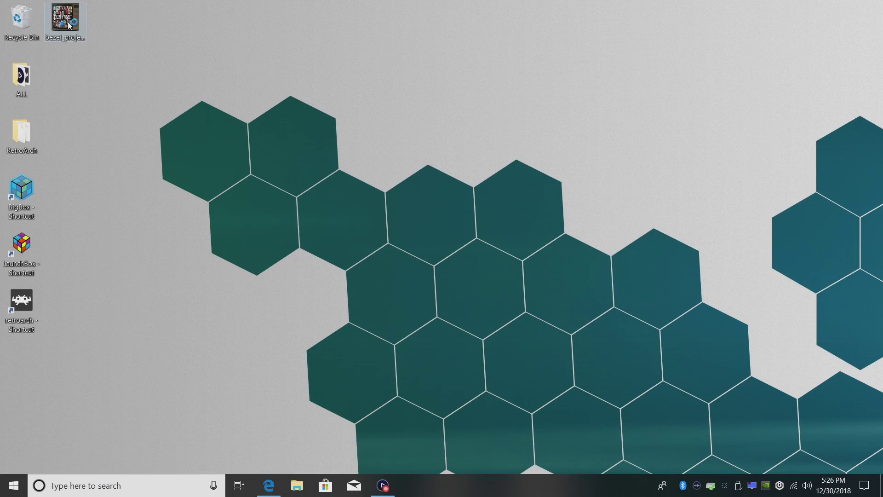
Step: Run the downloaded Bezel Project installer and advance to the components list
double_click(65, 28)
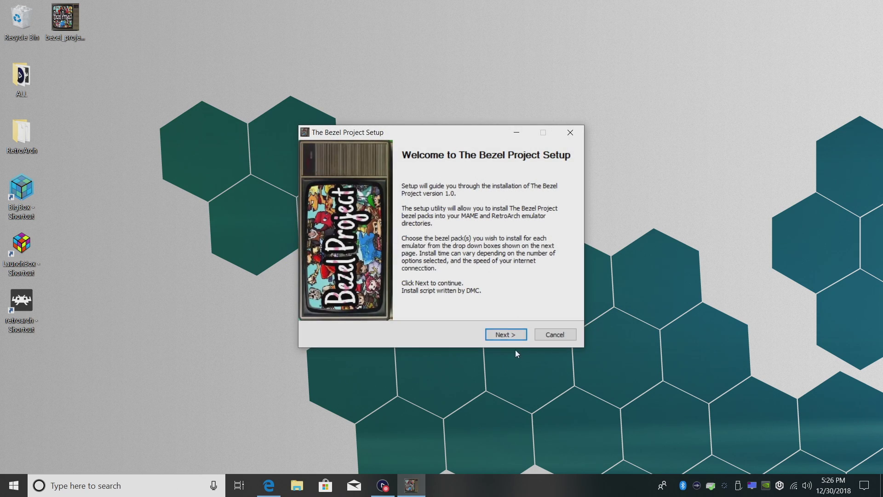
left_click(511, 336)
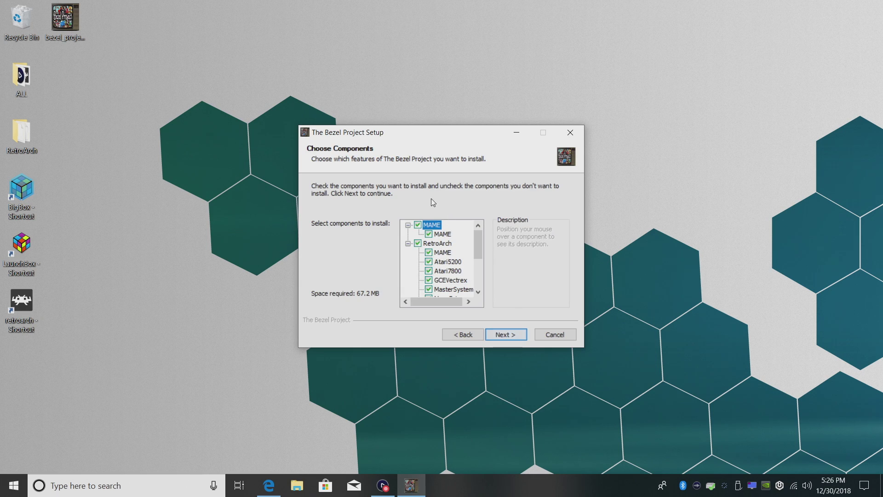
scroll(479, 262, "down", 3)
scroll(475, 277, "up", 3)
scroll(482, 290, "down", 3)
scroll(480, 267, "up", 3)
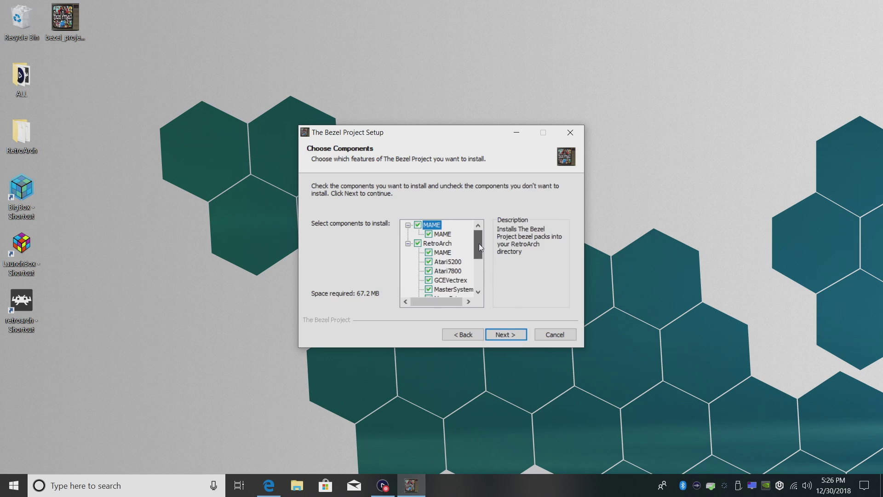
Step: Clear the MAME and RetroArch bezel groups, tick only MegaDrive and NES, and continue
left_click(418, 225)
left_click(419, 244)
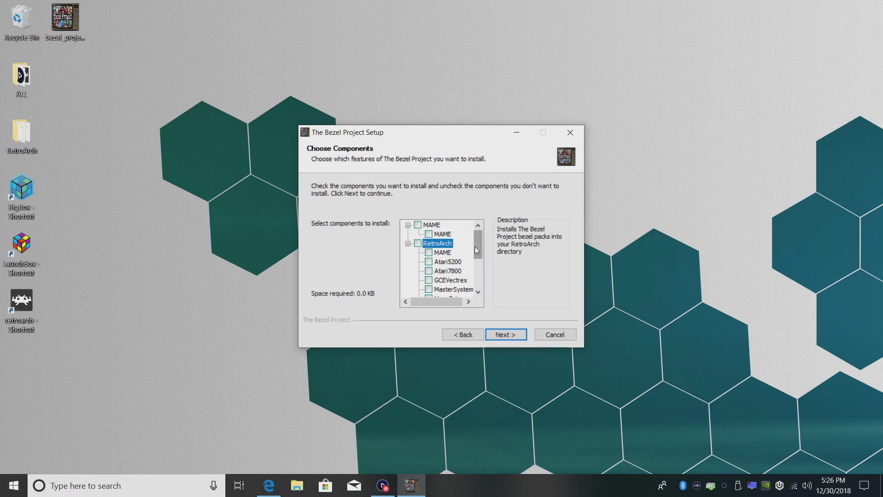
mouse_move(476, 247)
left_mouse_down()
mouse_move(482, 285)
mouse_move(478, 261)
left_mouse_up()
left_click(450, 264)
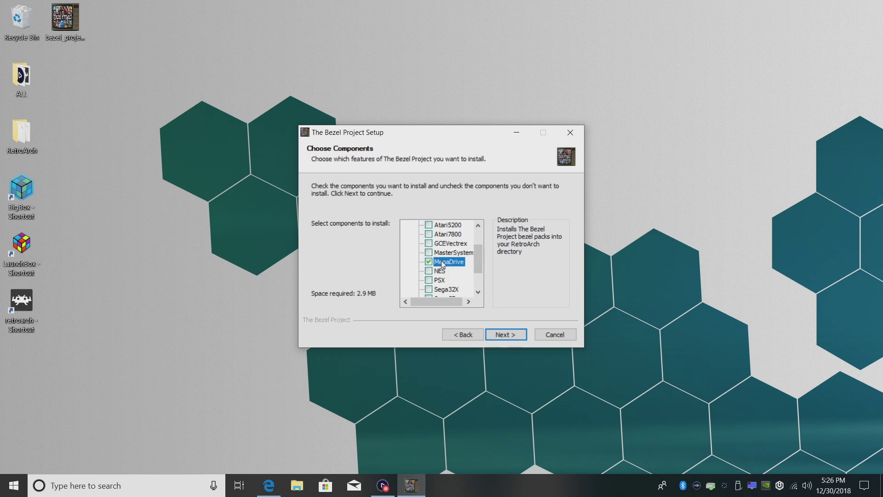
left_click(449, 271)
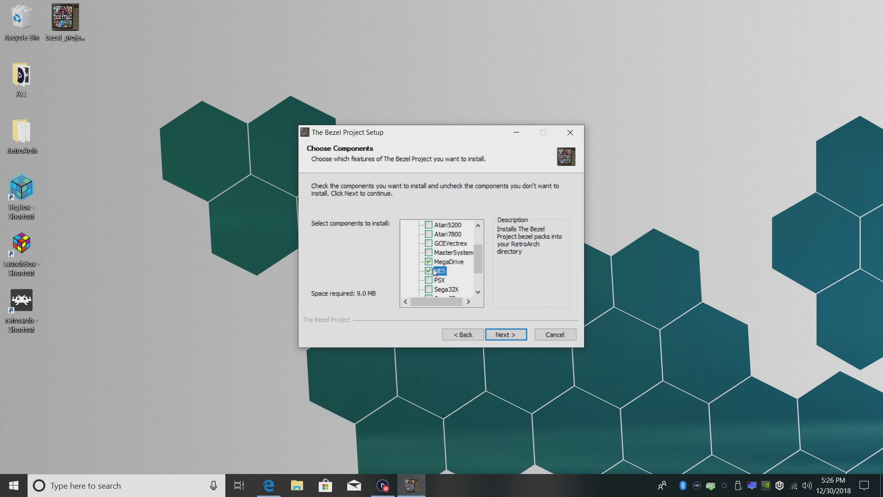
left_click(502, 333)
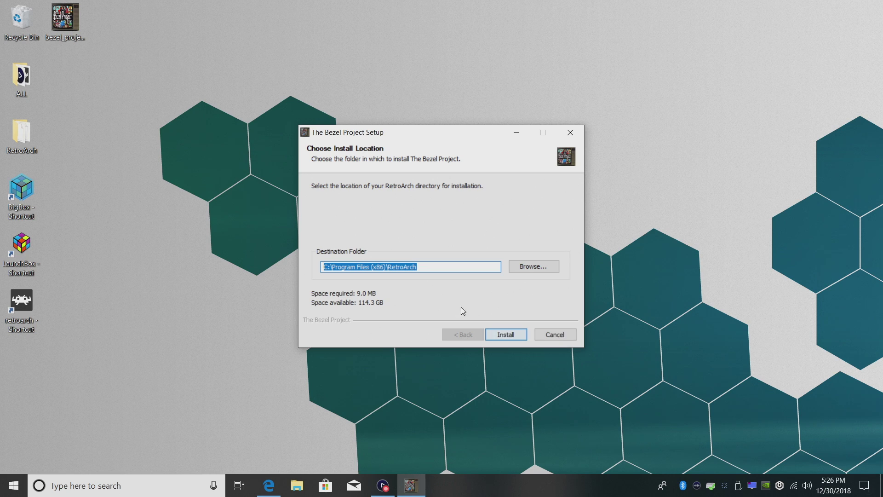
Step: Set the install folder to Desktop\RetroArch and start installing the bezel packs
left_click(522, 266)
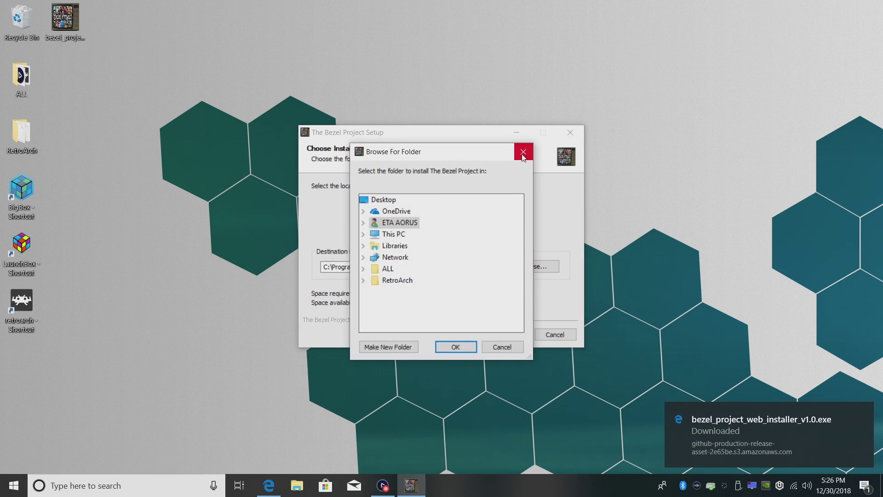
left_click(523, 152)
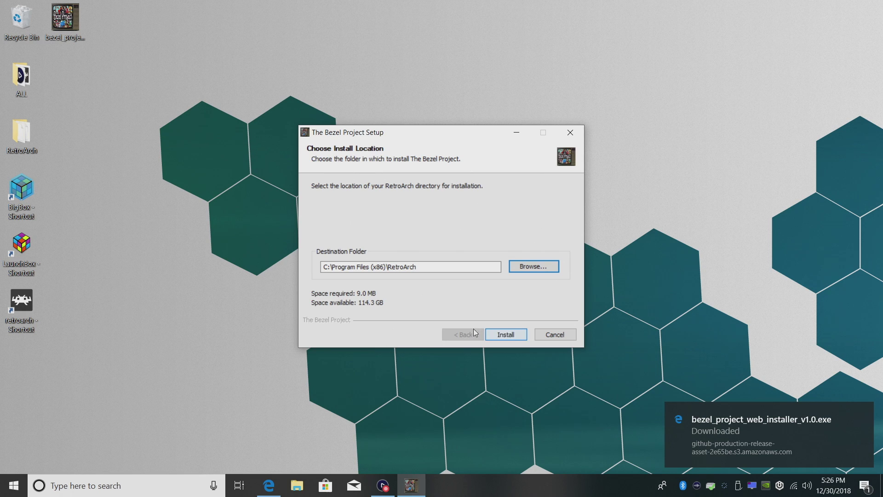
left_click(524, 266)
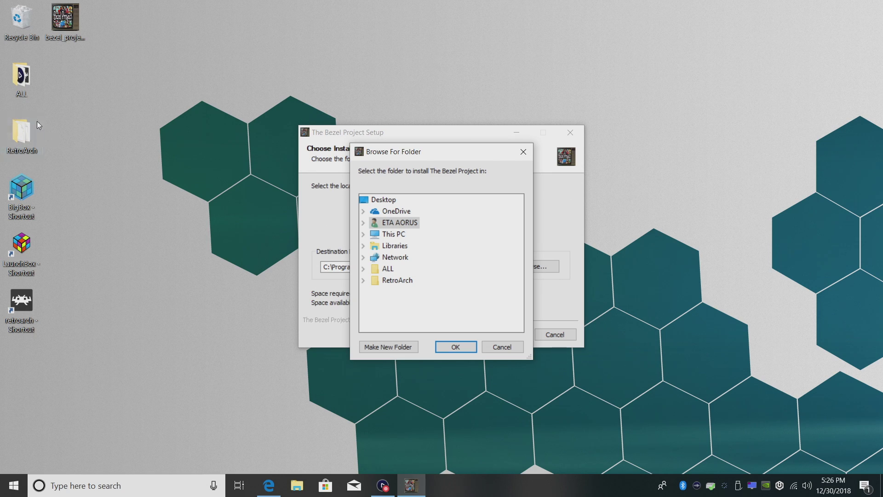
left_click(365, 224)
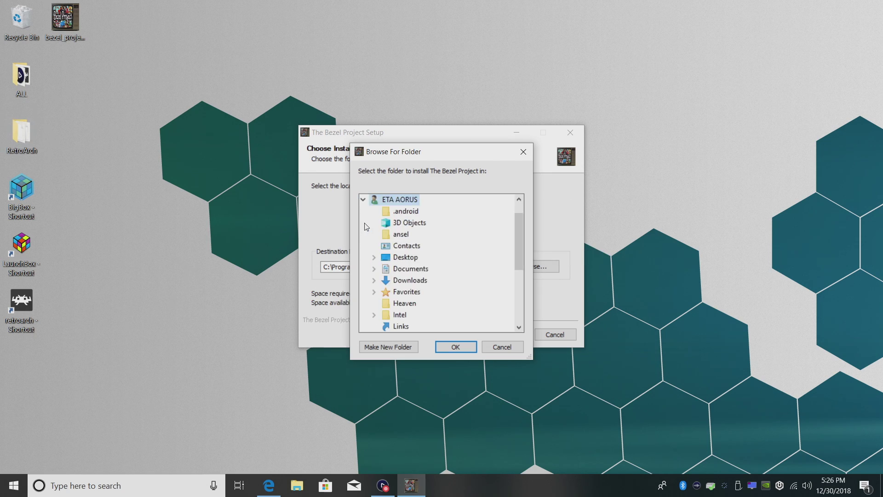
double_click(406, 257)
double_click(420, 280)
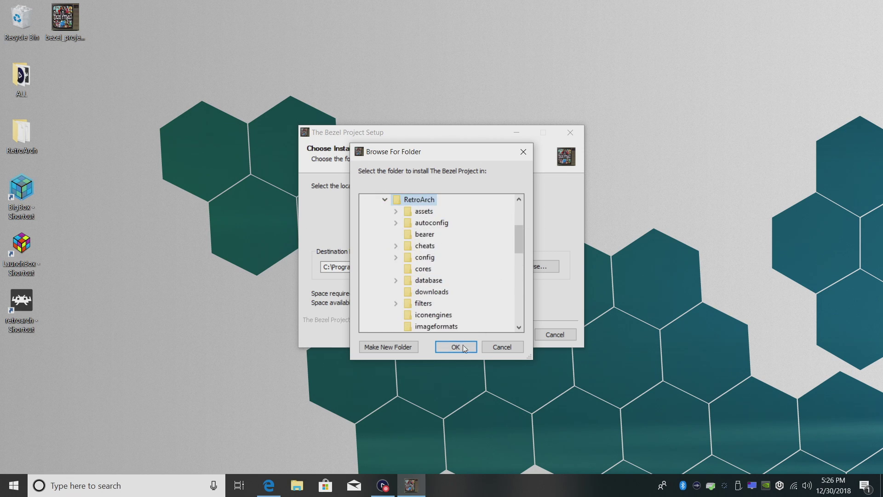
left_click(464, 348)
left_click(507, 335)
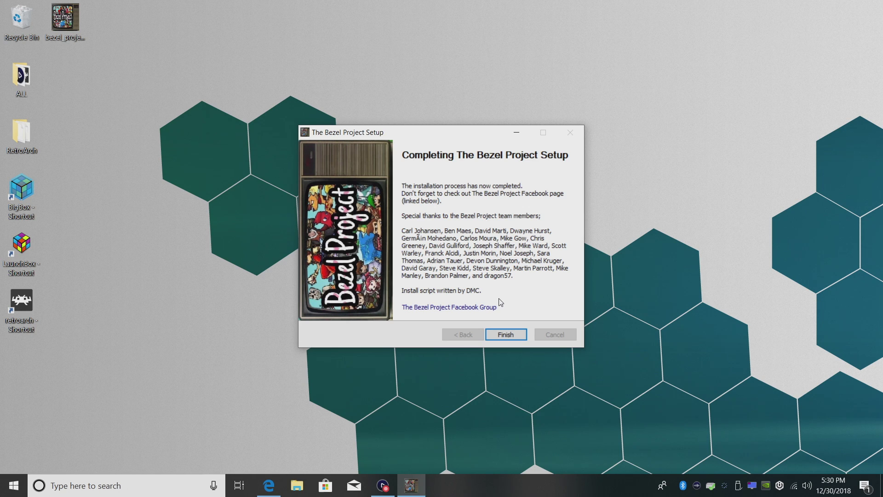
Step: Close the finished installer, relaunch RetroArch, and run After Burner II from the Genesis playlist
left_click(523, 340)
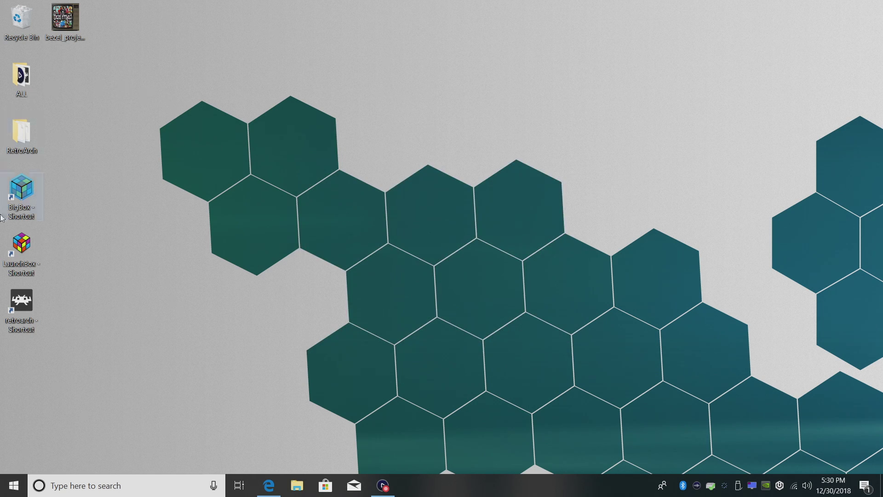
double_click(32, 300)
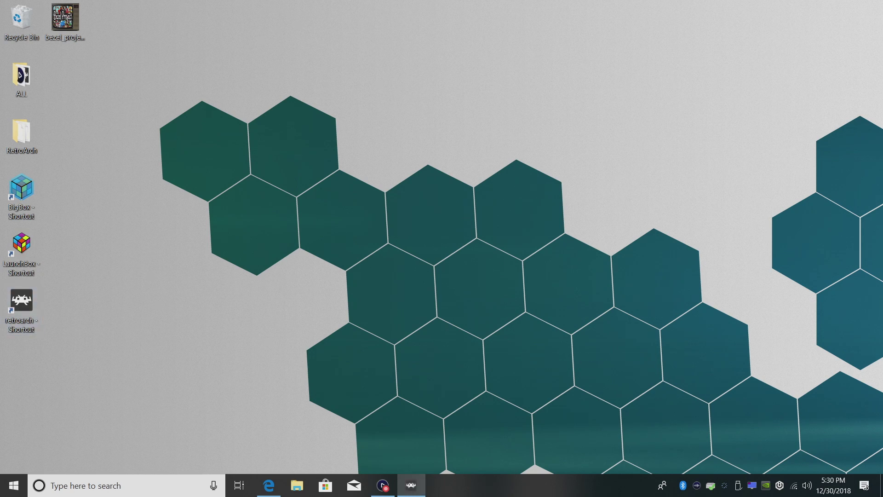
key("Right")
key("Right")
key("Right")
key("Right")
key("Right")
key("Right")
key("Right")
key("Right")
key("Right")
key("Right")
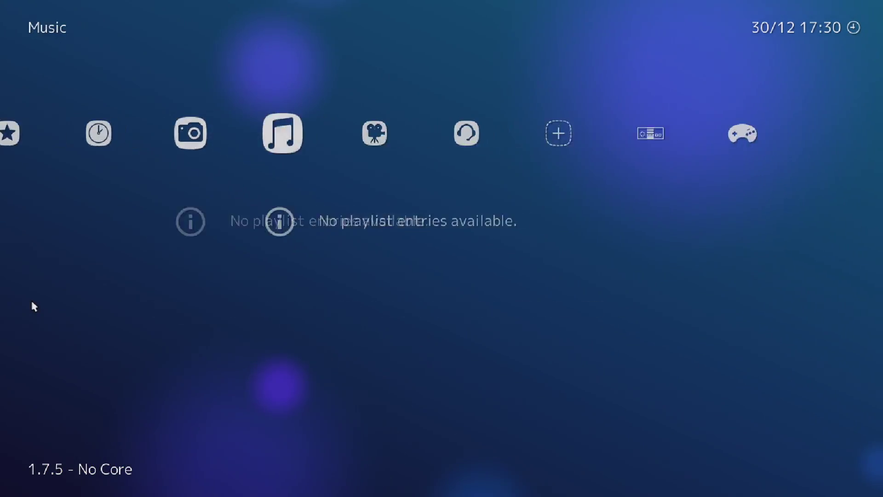
key("Down")
key("Down")
key("Down")
key("Down")
key("Down")
key("Down")
key("Down")
key("Down")
key("Down")
key("Down")
key("Down")
key("Down")
key("Down")
key("Down")
key("Down")
key("Down")
key("Down")
key("Down")
key("Down")
key("Down")
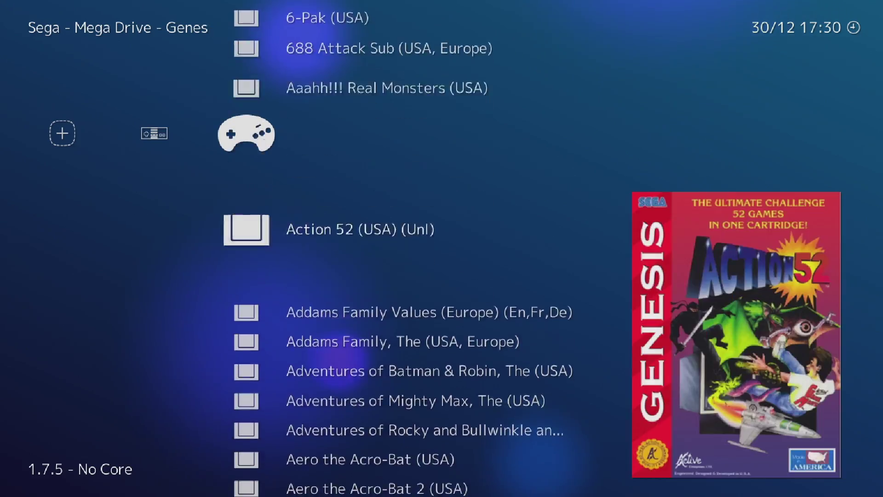
key("Down")
key("Down")
key("Up")
key("Up")
key("Up")
key("Up")
key("Up")
key("Up")
key("Up")
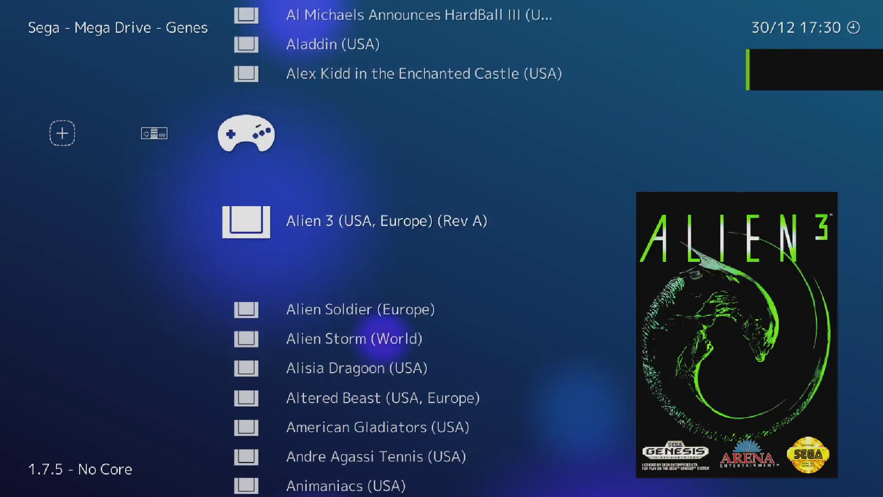
key("Down")
key("Down")
key("Up")
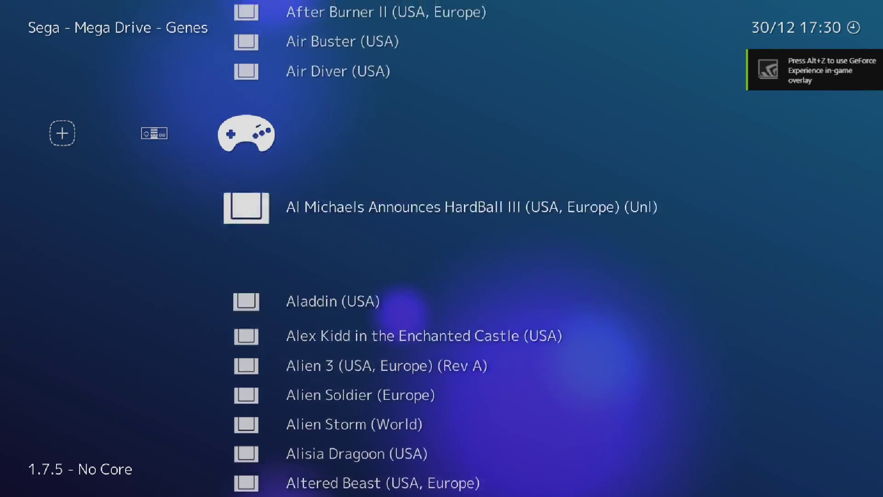
key("Up")
key("Up")
key("Up")
key("Up")
key("Down")
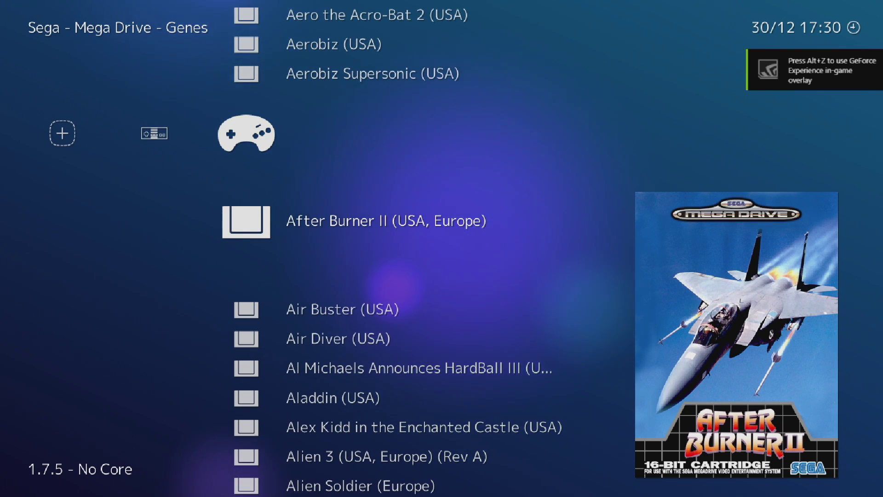
key("Return")
key("Return")
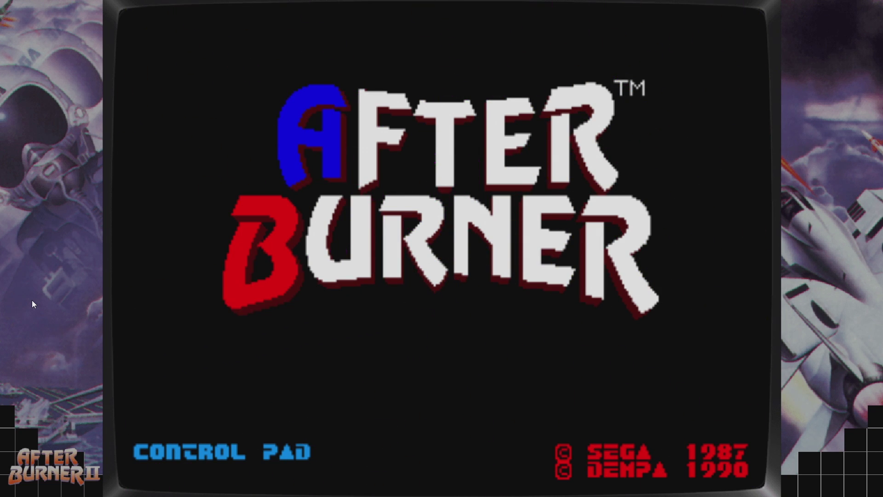
Step: Close After Burner II and launch Alex Kidd in the Enchanted Castle
key("F1")
key("Down")
key("Down")
key("Return")
key("BackSpace")
key("Down")
key("Down")
key("Down")
key("Down")
key("Down")
key("Down")
key("Down")
key("Down")
key("Up")
key("Up")
key("Up")
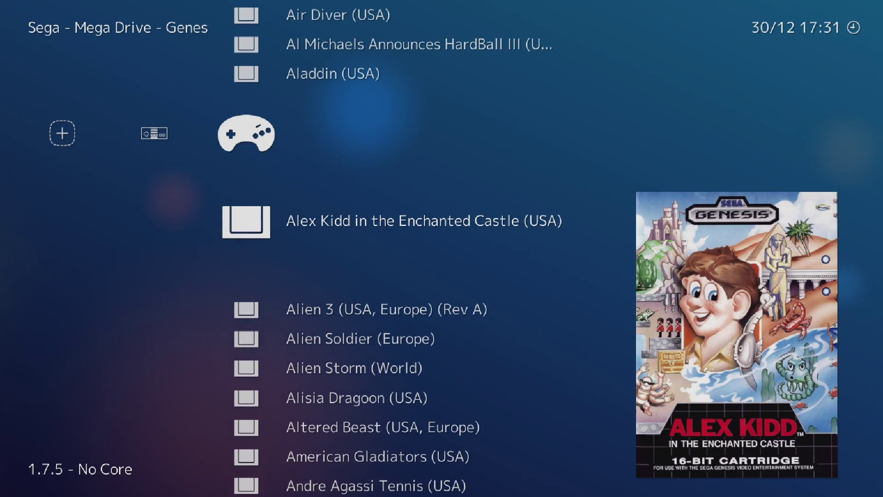
key("Return")
key("Return")
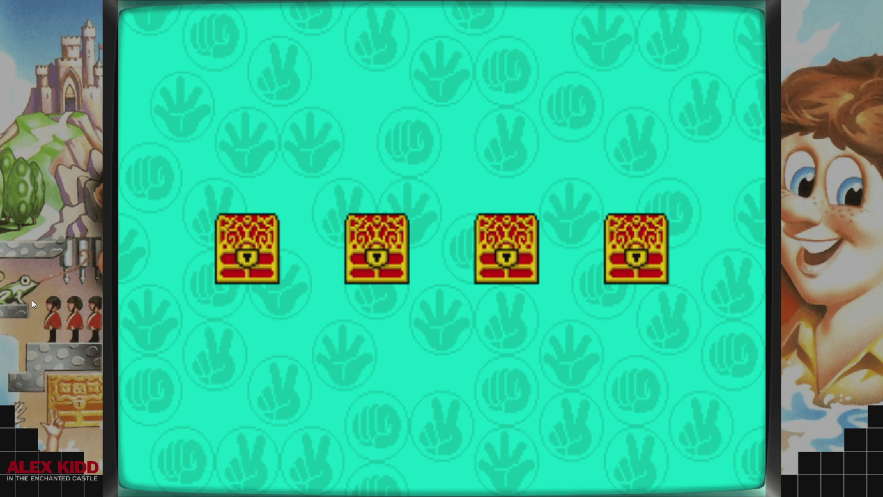
Step: Quit Alex Kidd and start a new game of Adventure Island II with QuickNES
key("Escape")
key("Up")
key("Up")
key("Up")
key("Up")
key("Up")
key("Left")
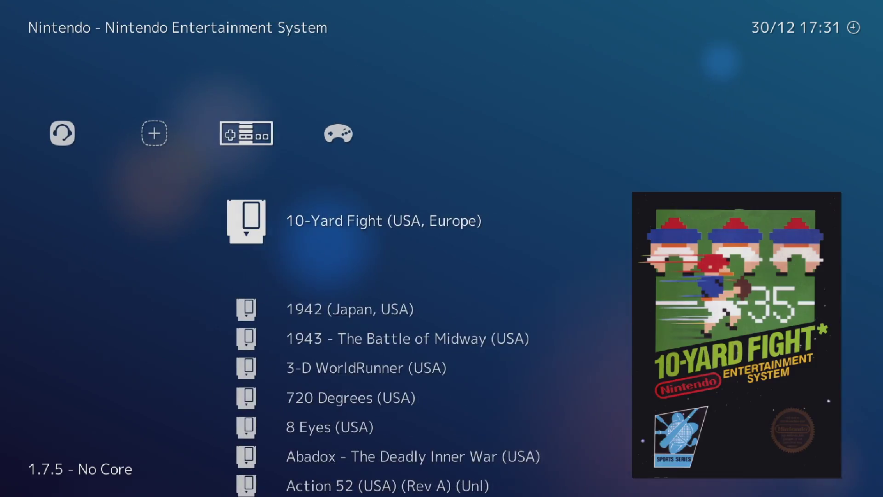
key("Down")
key("Down")
key("Down")
key("Down")
key("Down")
key("Down")
key("Down")
key("Down")
key("Down")
key("Down")
key("Down")
key("Down")
key("Down")
key("Down")
key("Down")
key("Down")
key("Up")
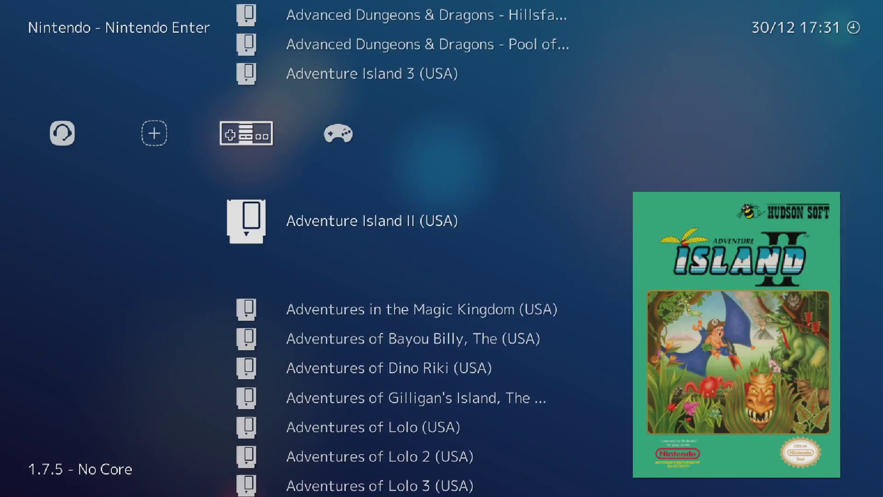
key("Return")
key("Return")
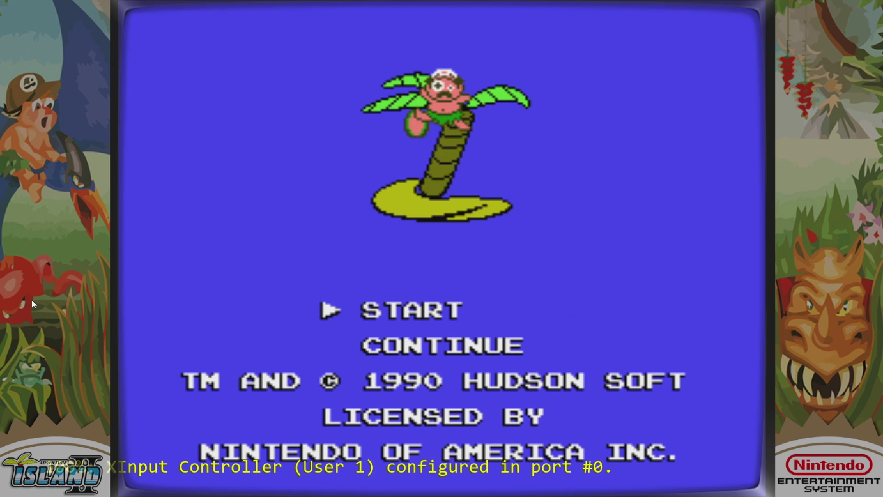
key("Return")
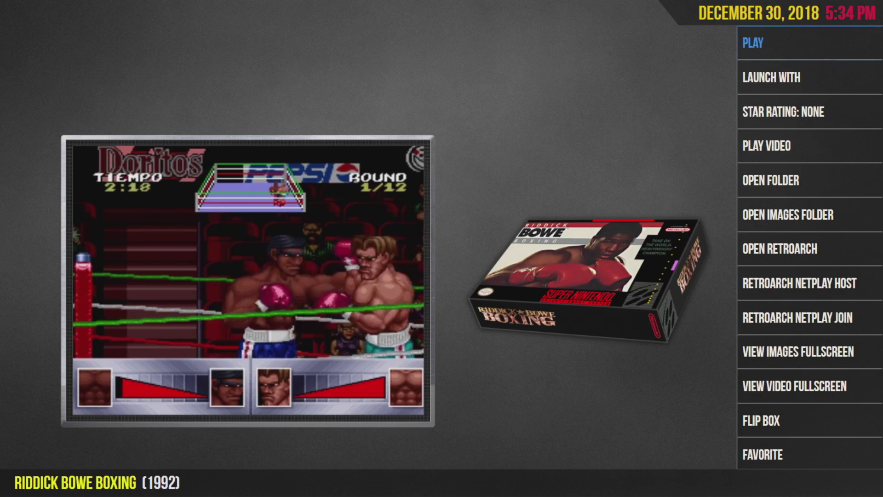
Step: Launch Riddick Bowe Boxing from its BigBox details page
key("Return")
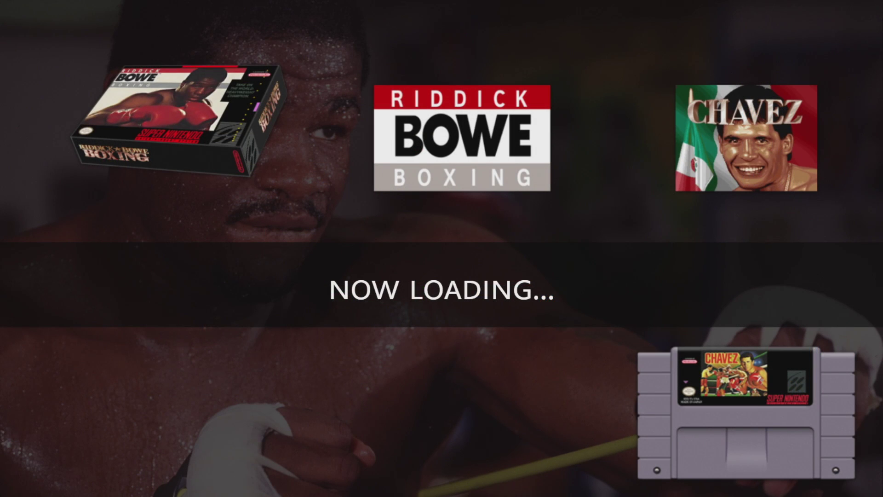